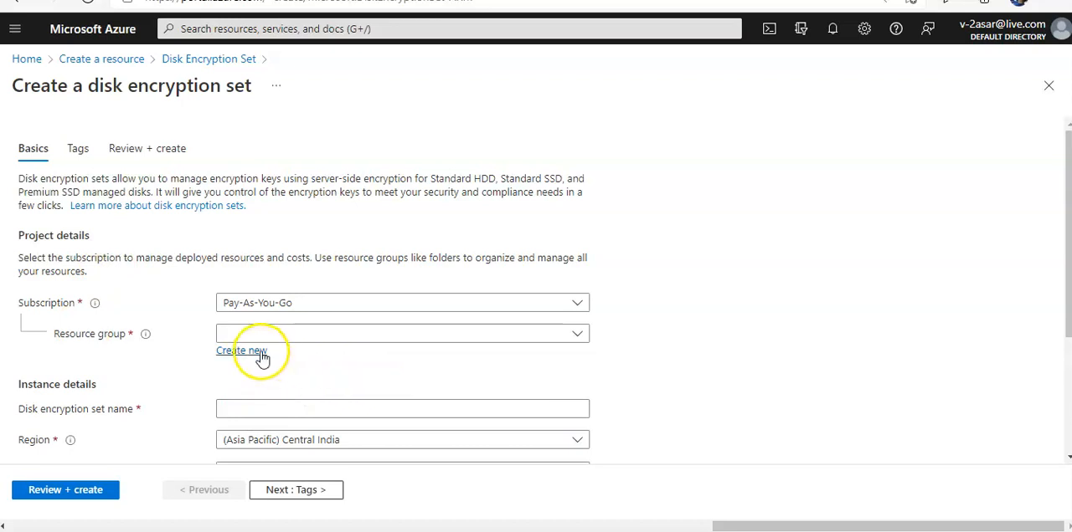
- Create the new resource group testasardse and name the disk encryption set testasardes1
type("testasardse")
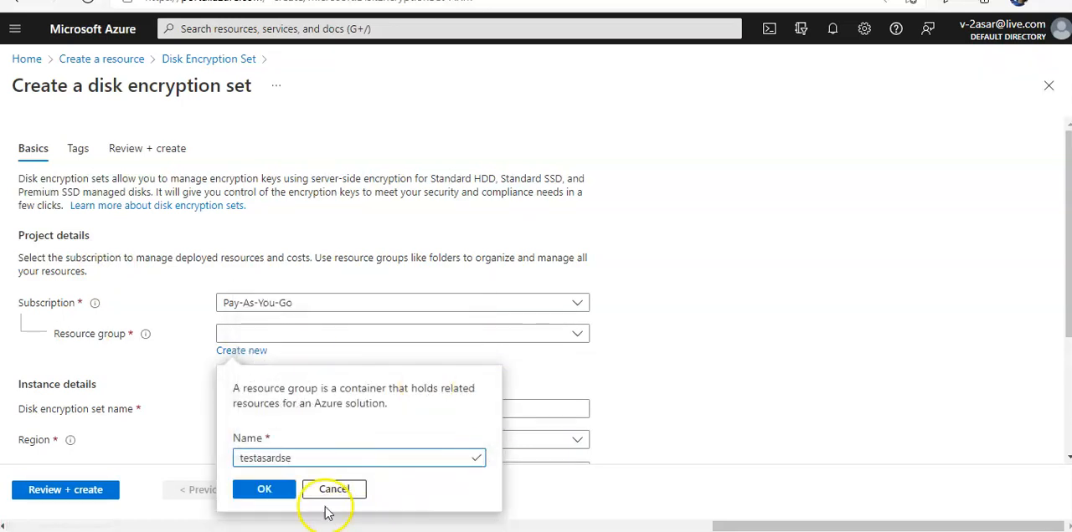
left_click(273, 494)
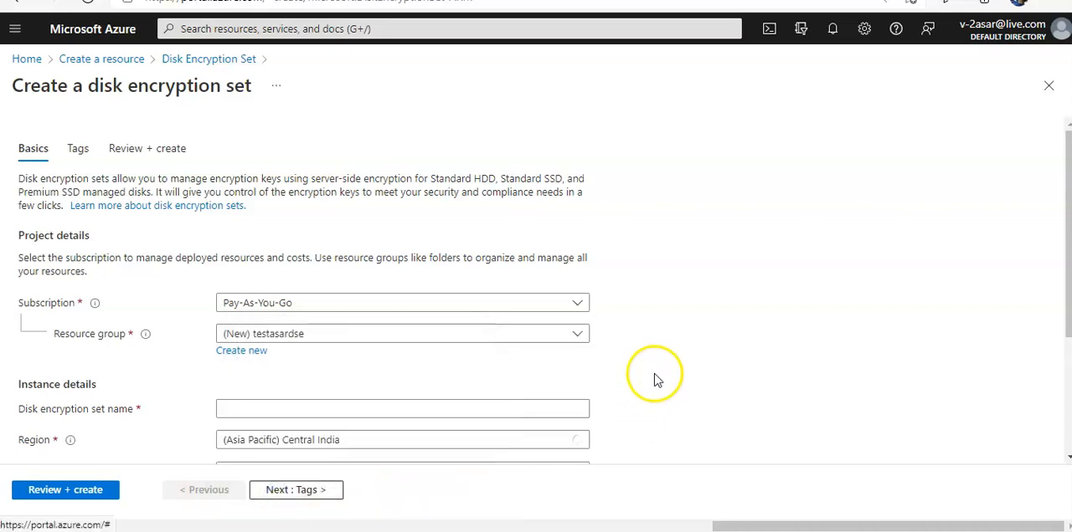
scroll(652, 410, "down", 3)
left_click(316, 287)
type("testasar")
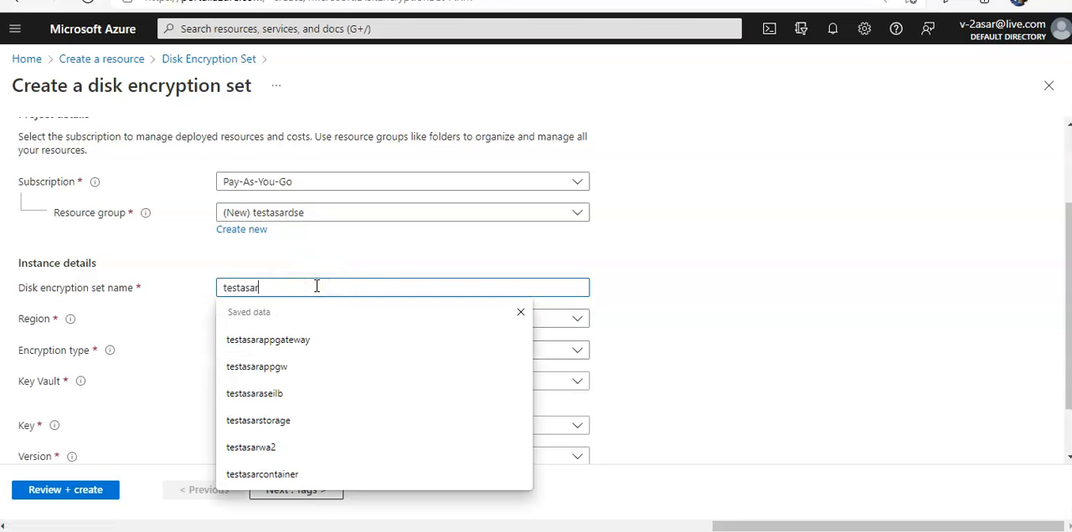
type("des1")
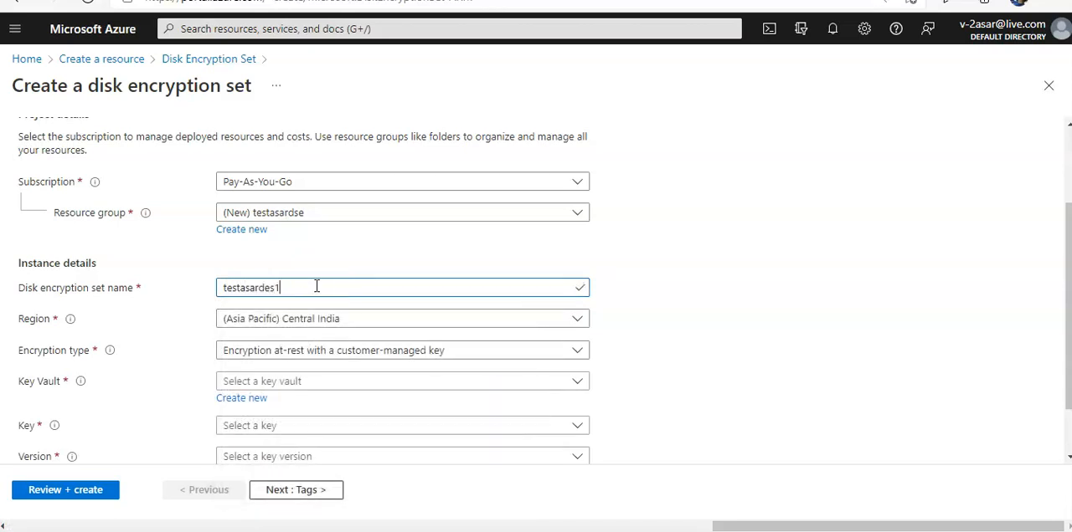
- Set the region to (US) West US 2 and the encryption type to double encryption with platform-managed and customer-managed keys
left_click(376, 318)
type("west")
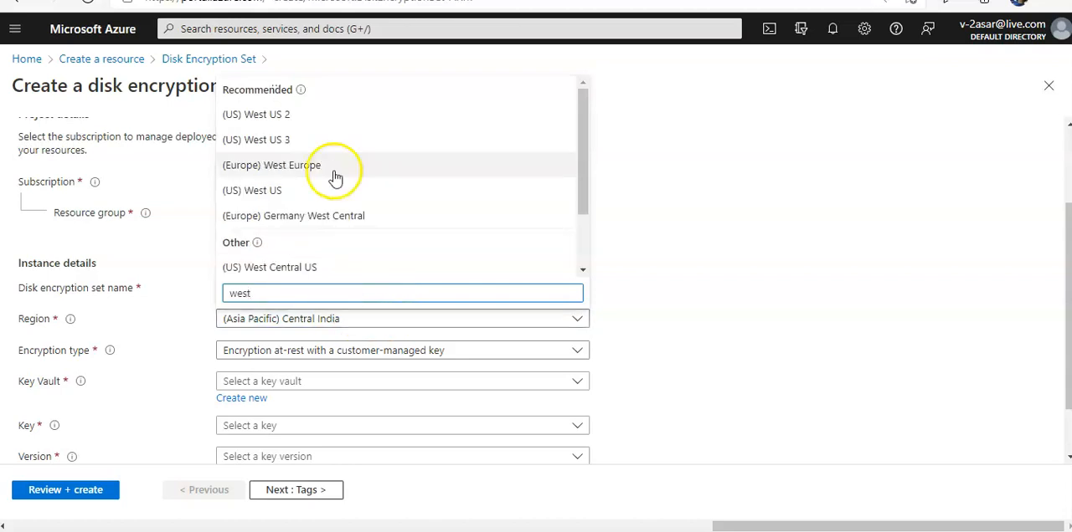
left_click(295, 123)
scroll(774, 370, "down", 1)
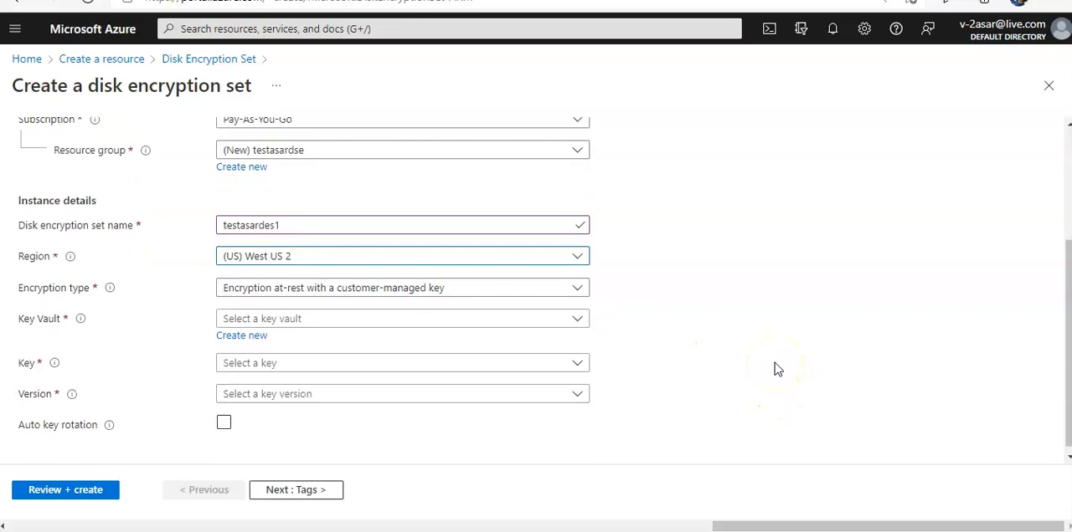
left_click(376, 288)
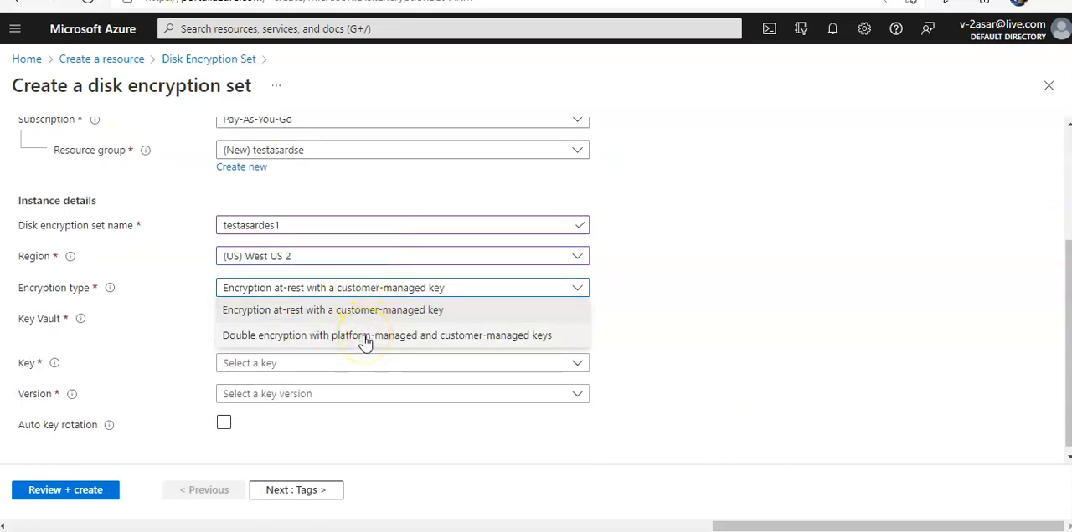
left_click(365, 336)
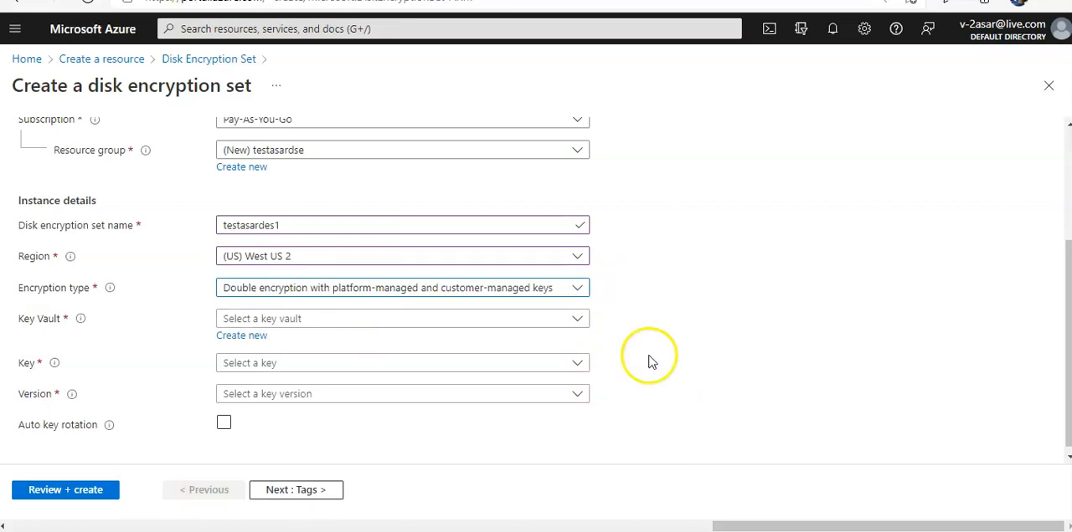
- Start creating a new key vault for the disk encryption set and assign it to the resource group testasaraksrg
left_click(281, 327)
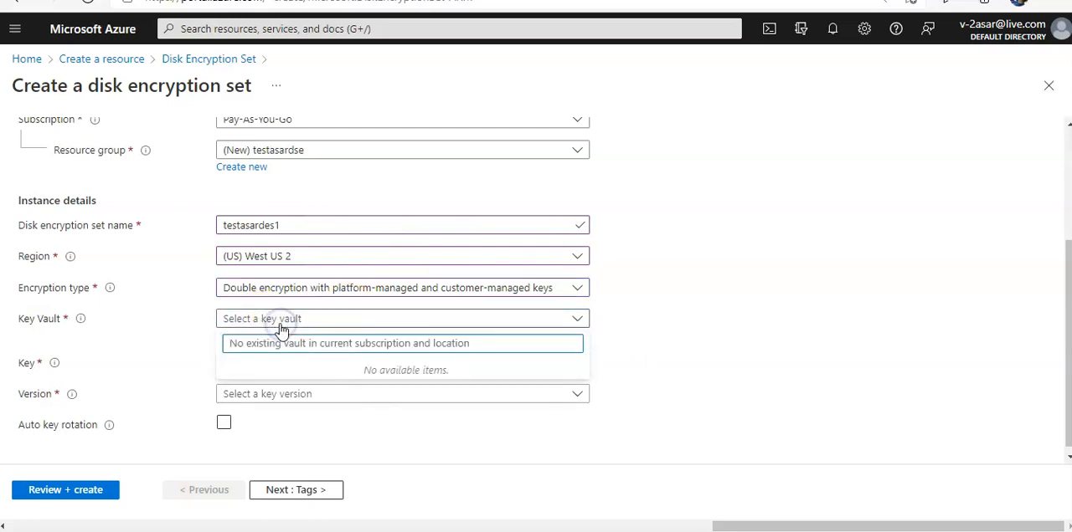
left_click(281, 327)
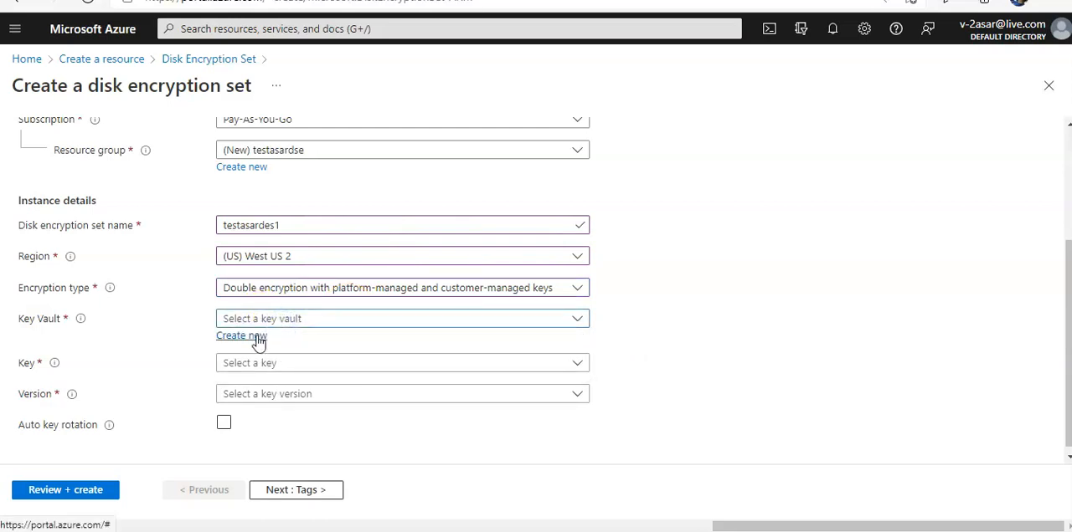
left_click(257, 336)
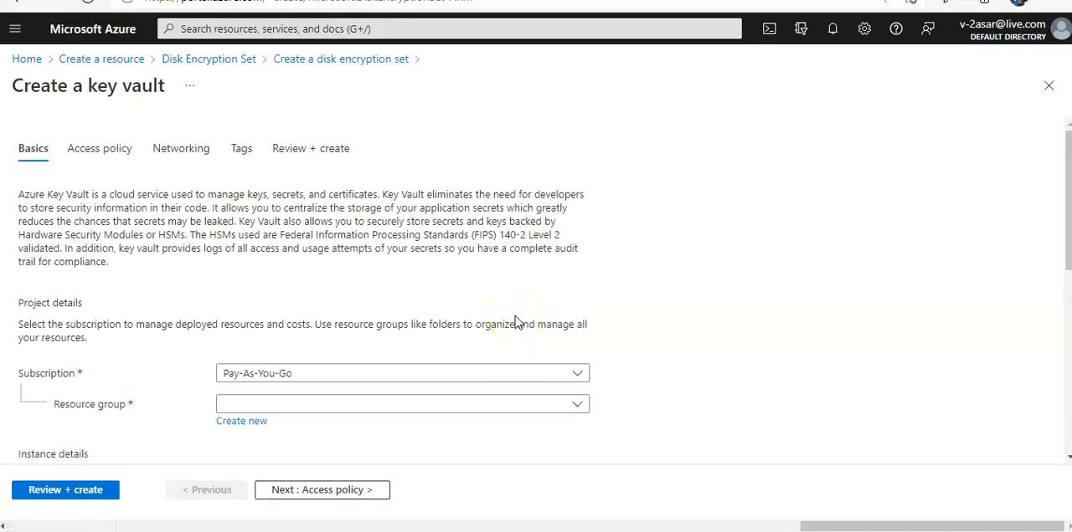
scroll(514, 324, "down", 2)
left_click(330, 320)
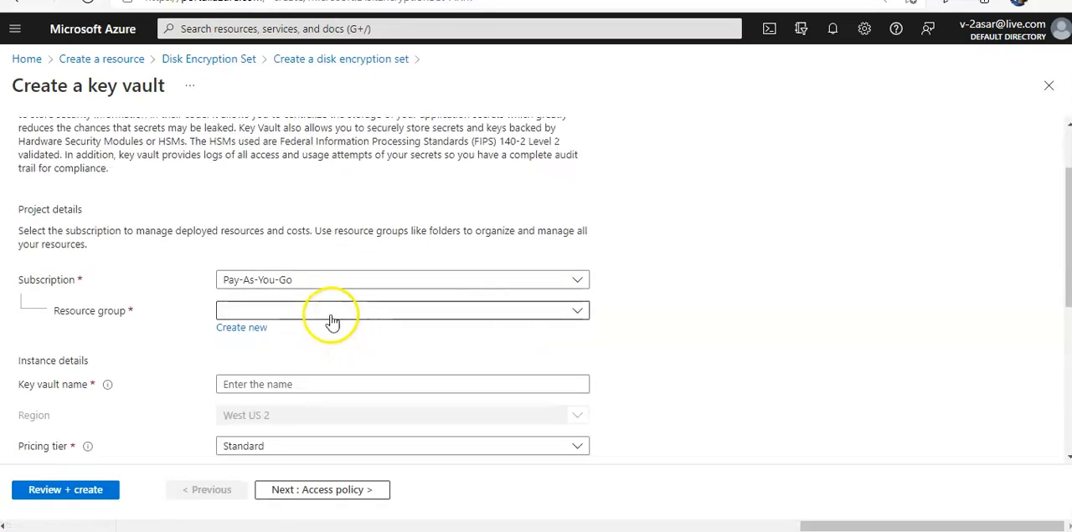
type("testasar")
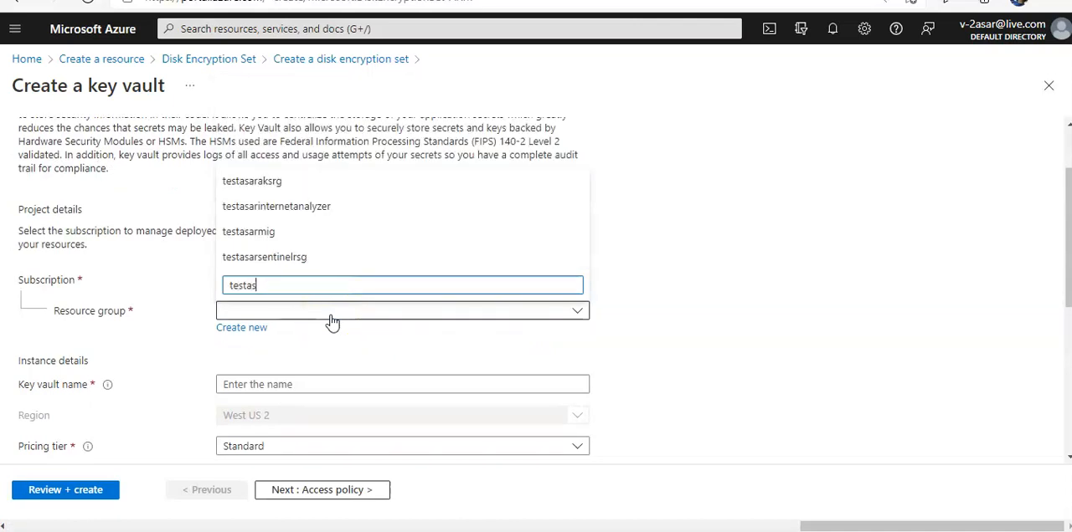
left_click(252, 181)
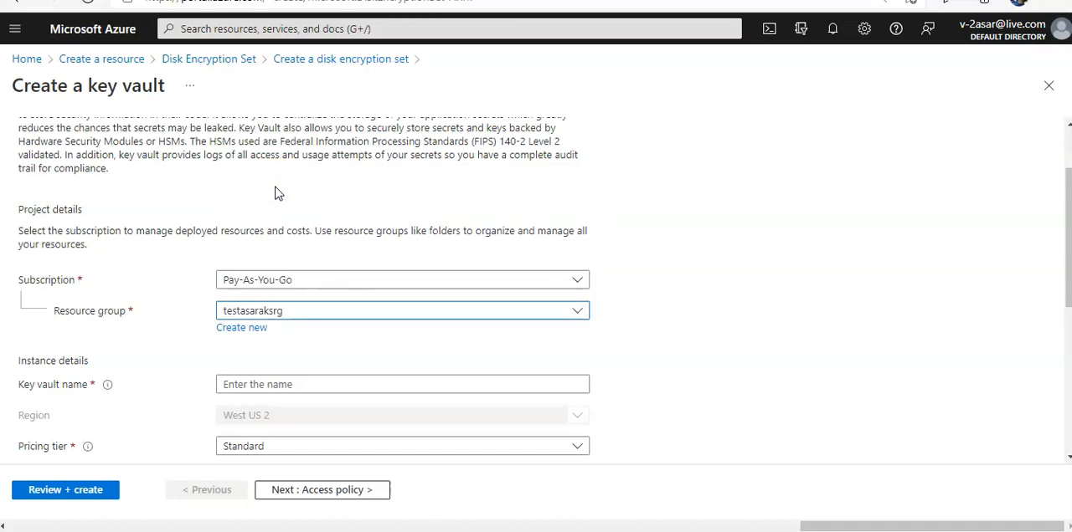
scroll(629, 288, "down", 1)
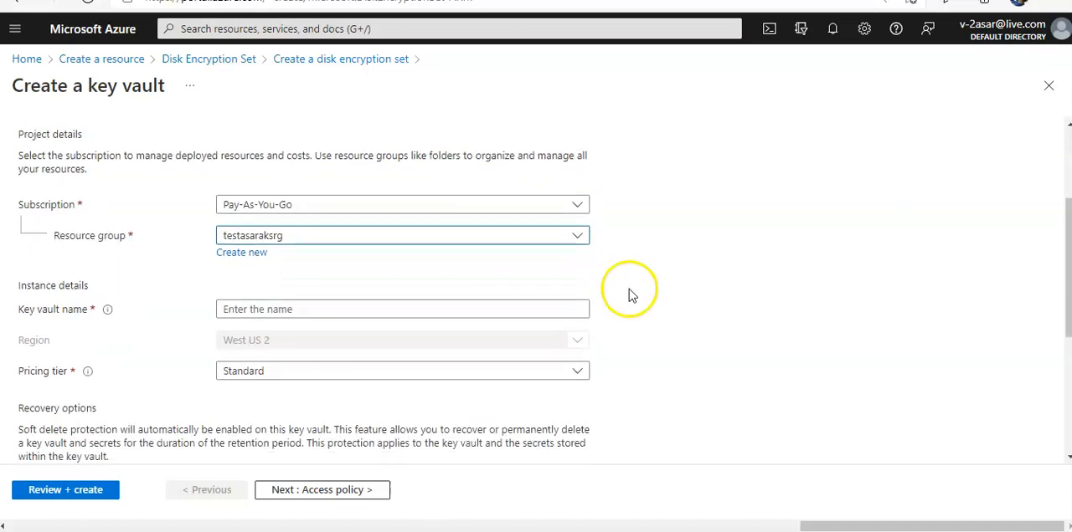
left_click(366, 302)
type("test")
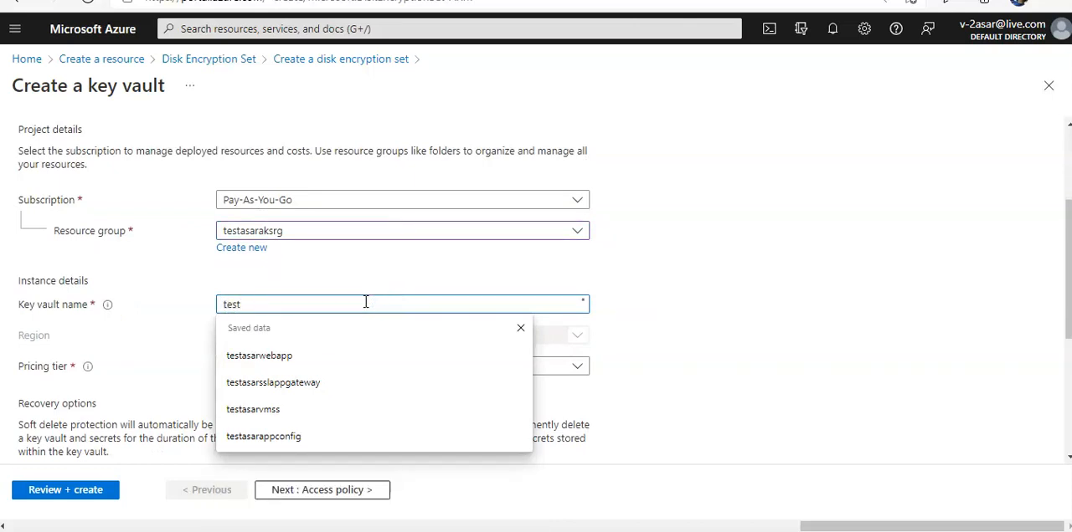
key("BackSpace")
key("BackSpace")
key("BackSpace")
key("BackSpace")
key("BackSpace")
key("BackSpace")
key("BackSpace")
left_click(373, 234)
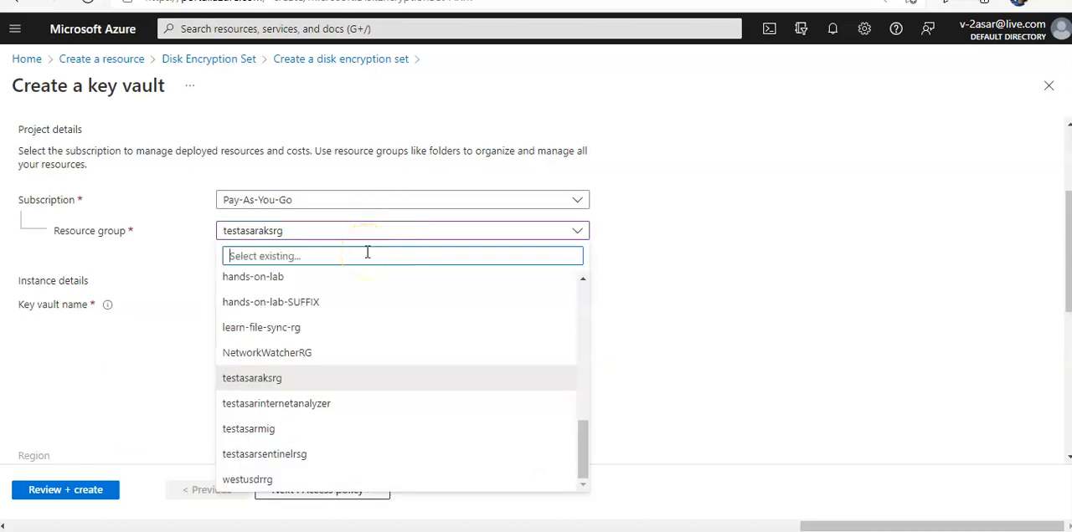
left_click(703, 278)
- Name the key vault testasarkv1 and set the days to retain deleted vaults to 7
left_click(350, 302)
type("testasarkv1")
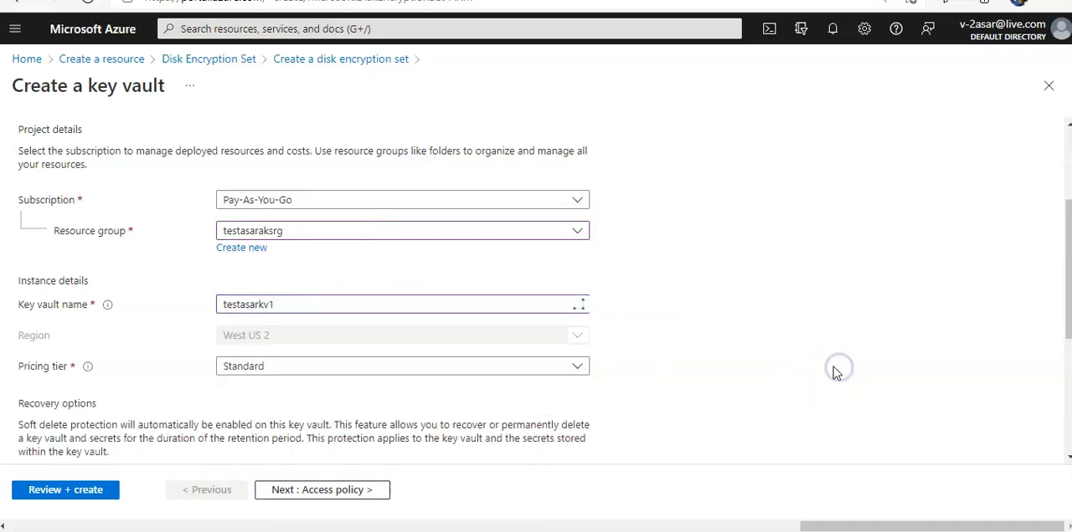
scroll(567, 423, "down", 2)
scroll(761, 289, "down", 1)
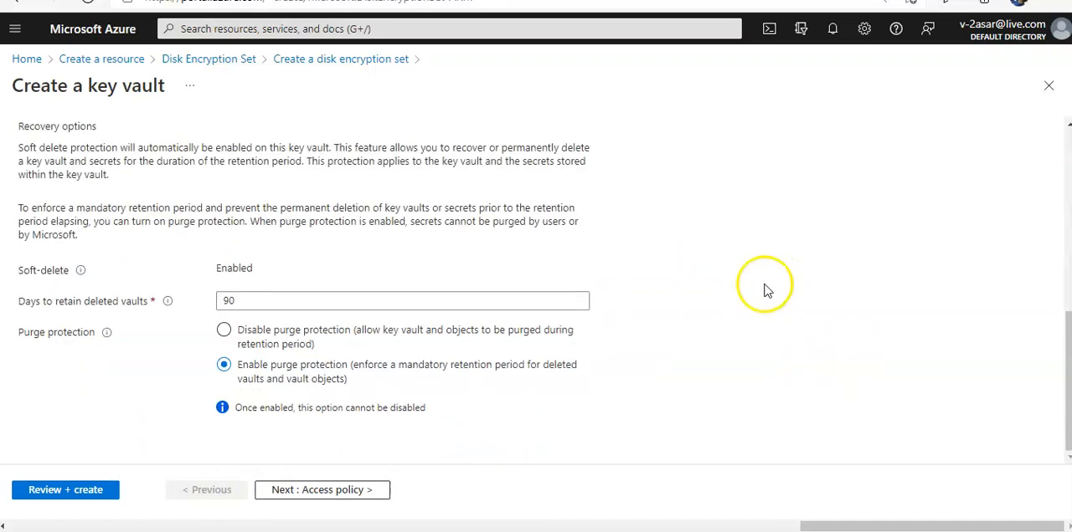
left_click(347, 301)
double_click(346, 301)
type("7")
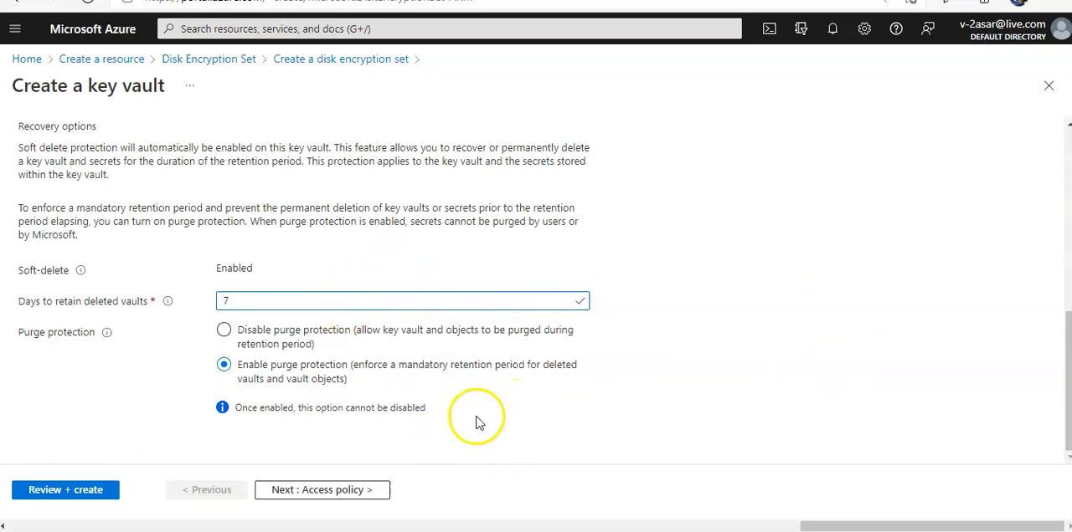
- Keep the default access policy, networking and tags settings, and create the key vault
left_click(336, 494)
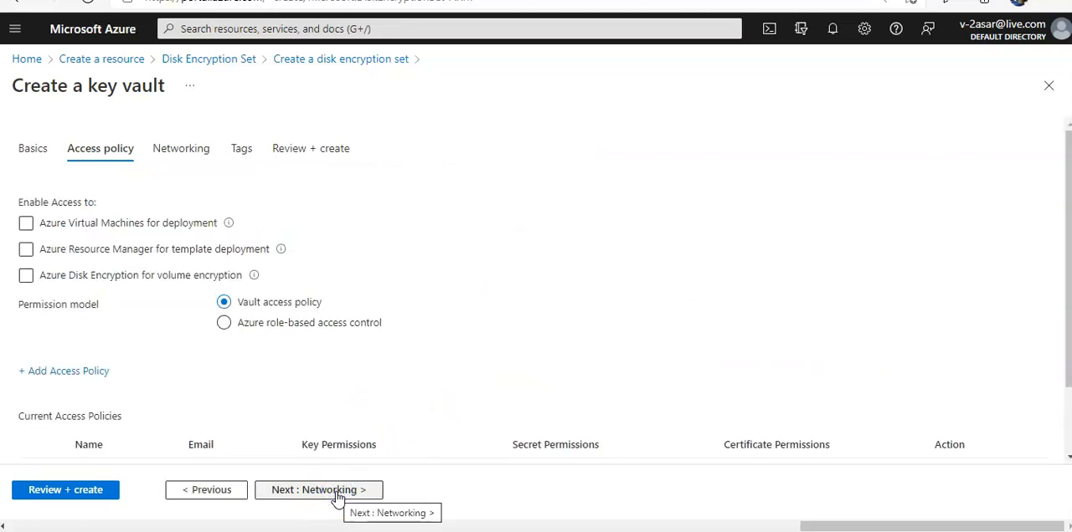
left_click(336, 494)
left_click(336, 494)
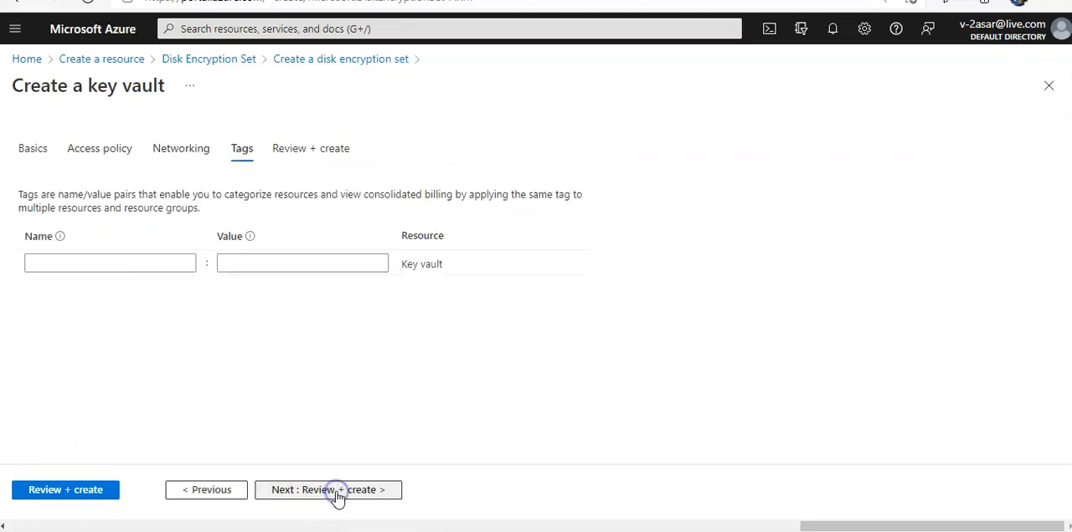
left_click(337, 494)
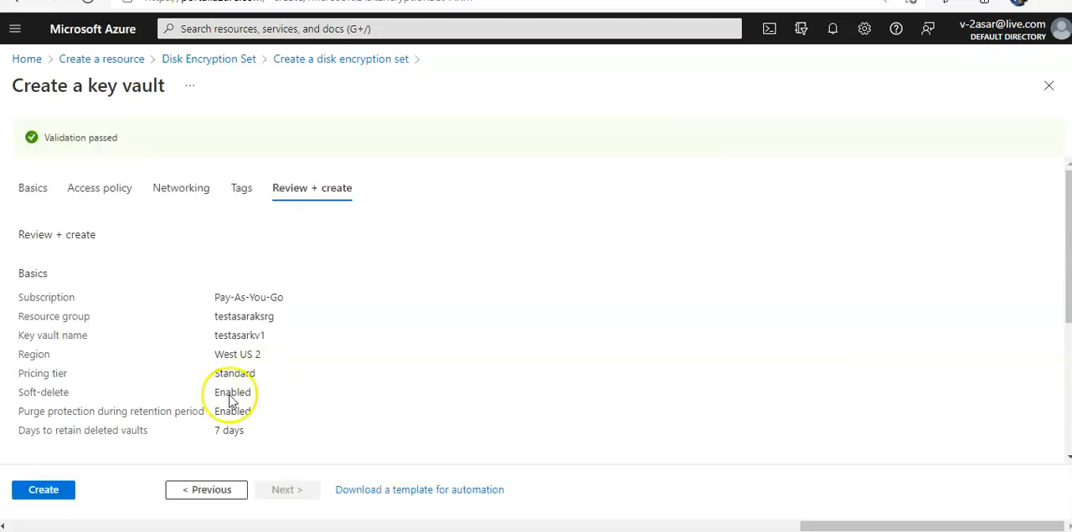
left_click(42, 494)
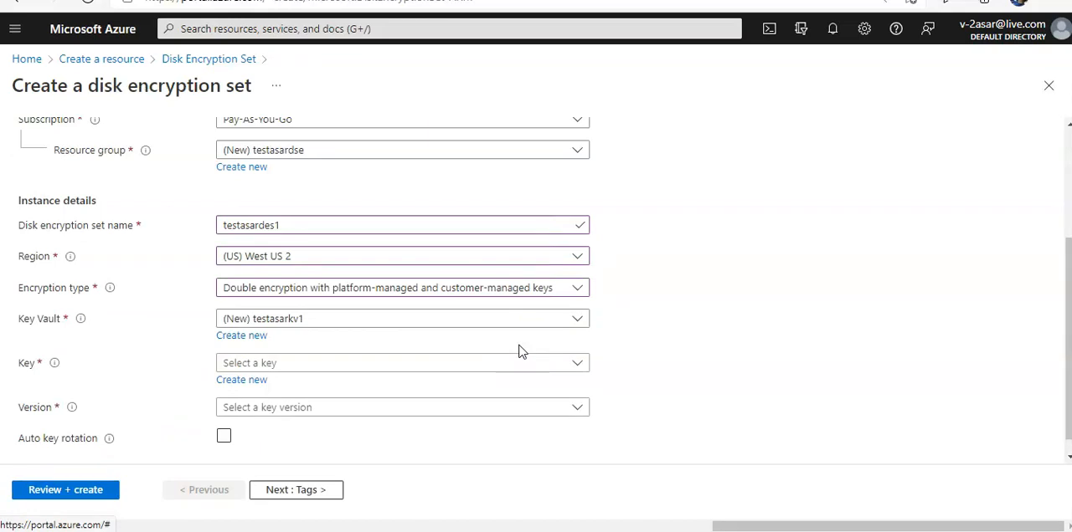
- Create a new enabled key named test in the new key vault for the disk encryption set
left_click(395, 364)
left_click(395, 363)
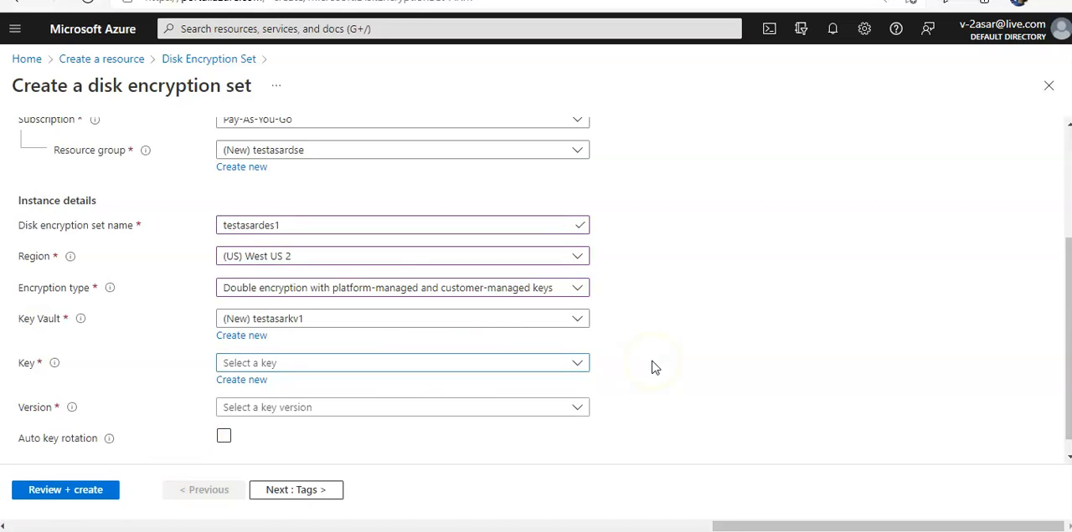
left_click(251, 381)
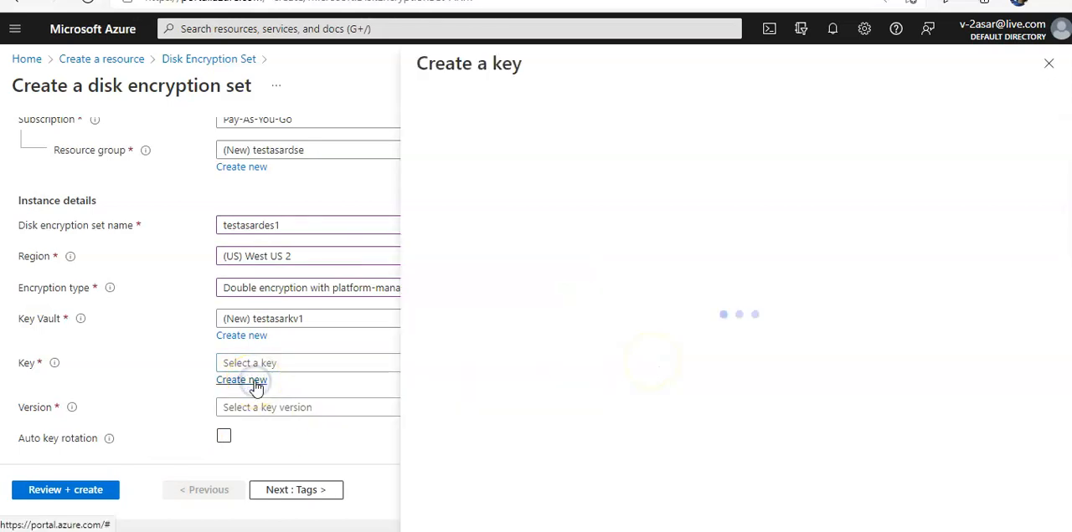
type("test")
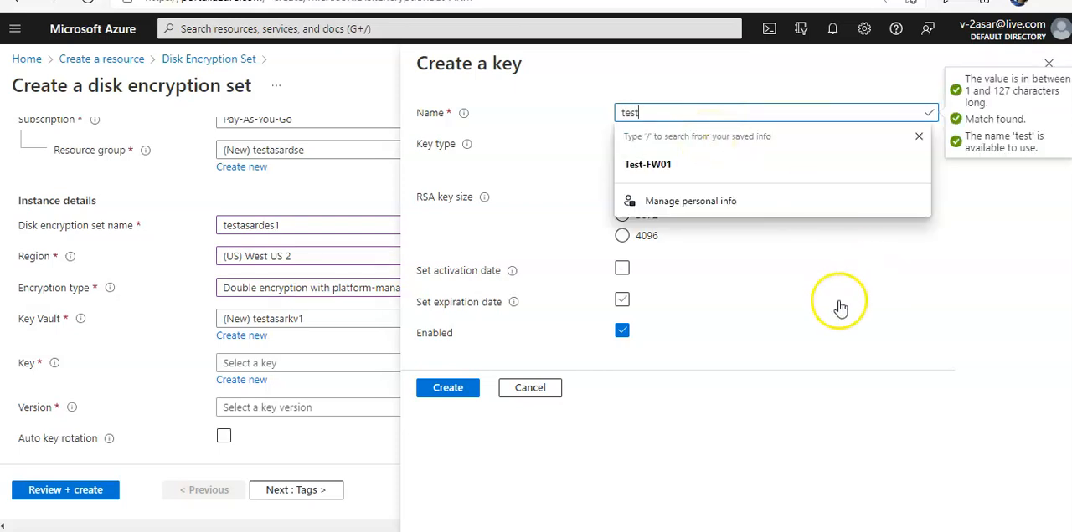
left_click(911, 354)
left_click(450, 395)
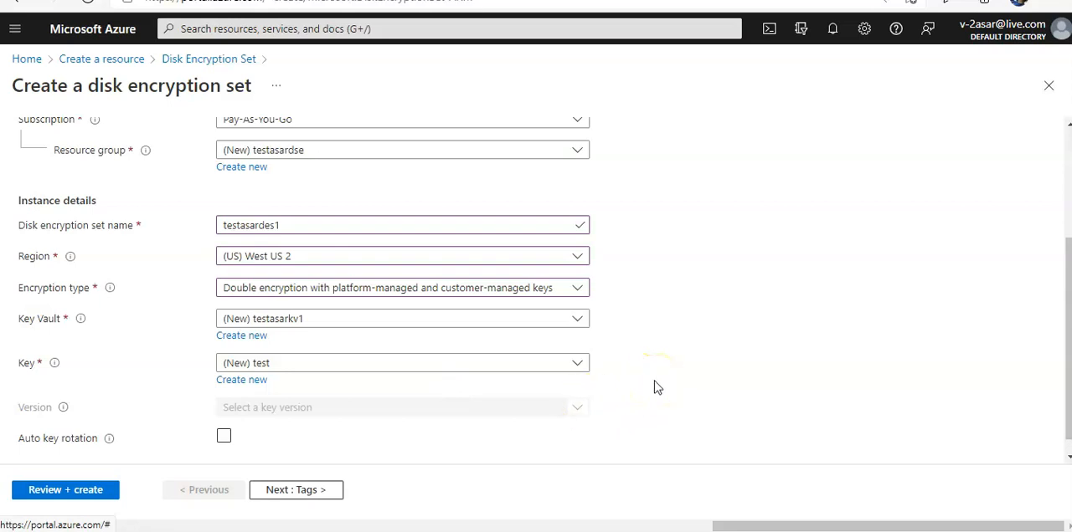
- Proceed without tags or auto key rotation, review the configuration and create the disk encryption set
scroll(654, 385, "down", 1)
left_click(529, 393)
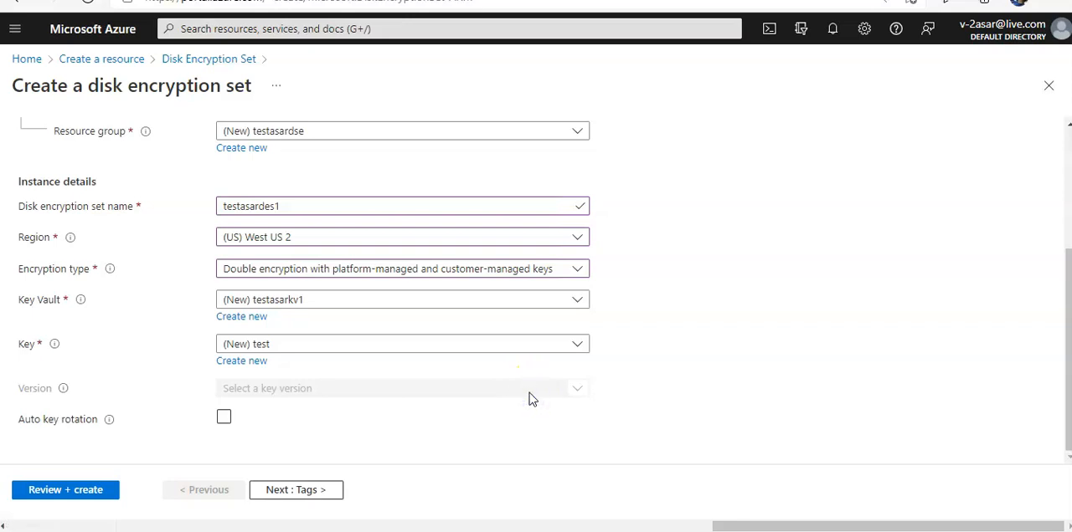
left_click(327, 491)
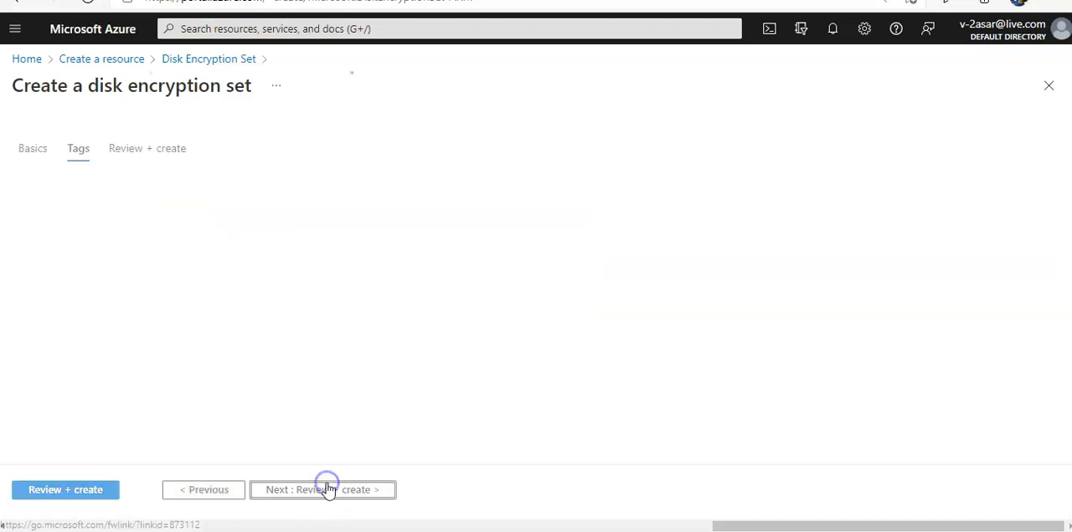
left_click(327, 489)
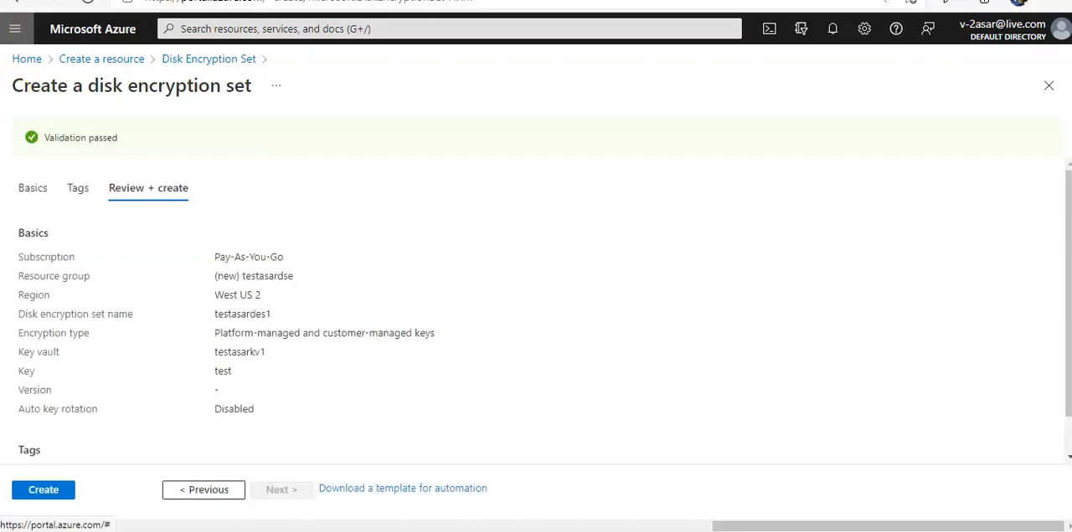
left_click(50, 494)
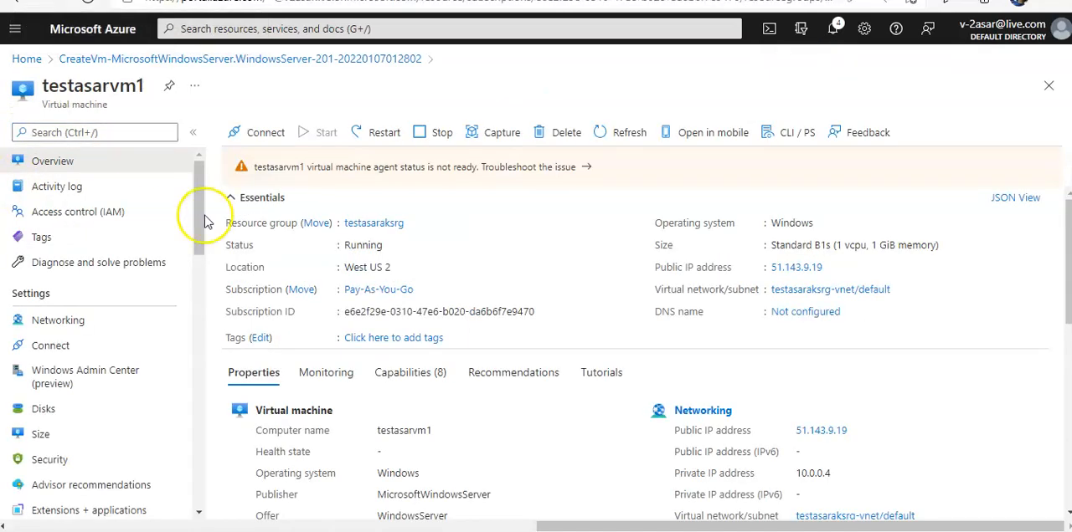
- Open the encryption settings of testasarvm1's OS disk and try to change the encryption type
left_click(60, 415)
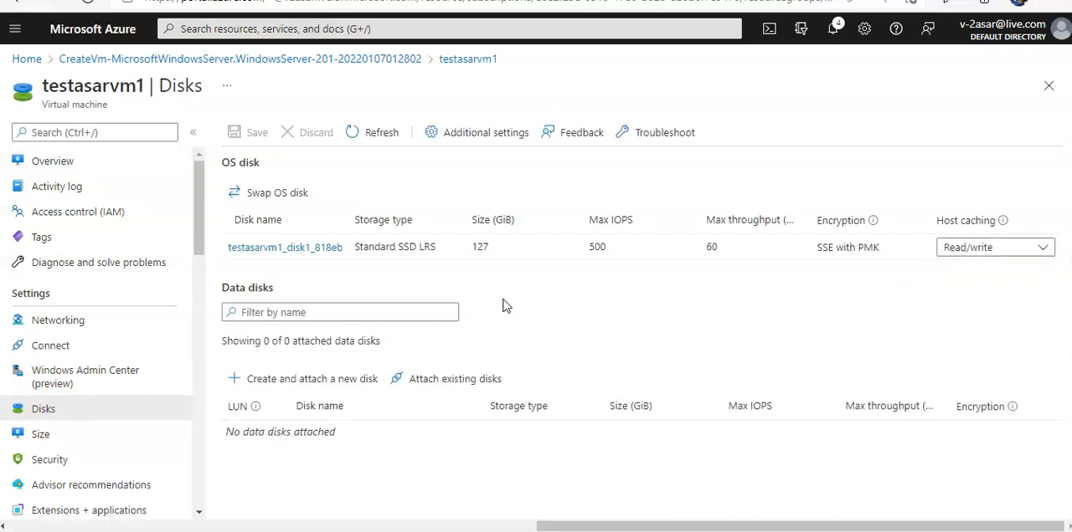
left_click(316, 249)
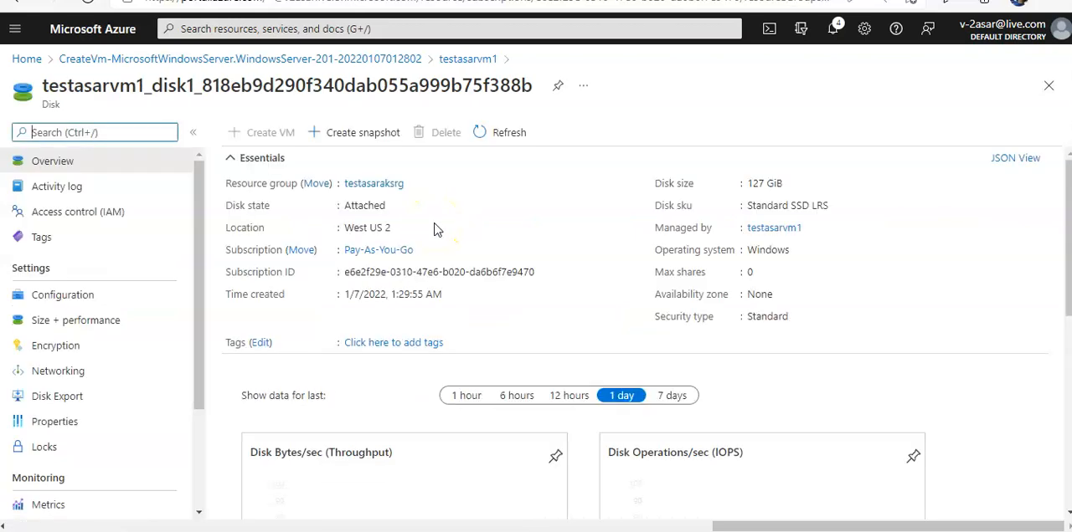
left_click(117, 344)
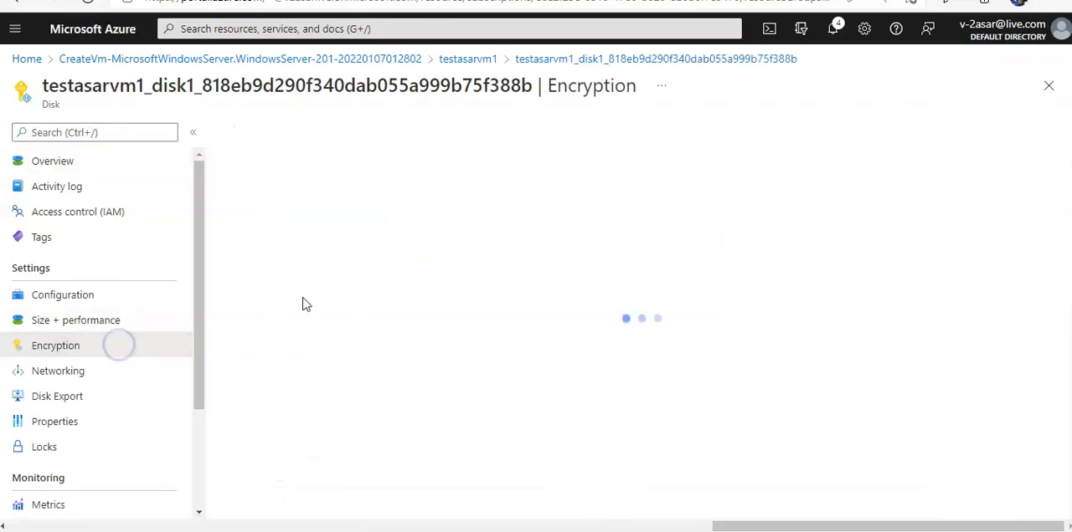
left_click(545, 289)
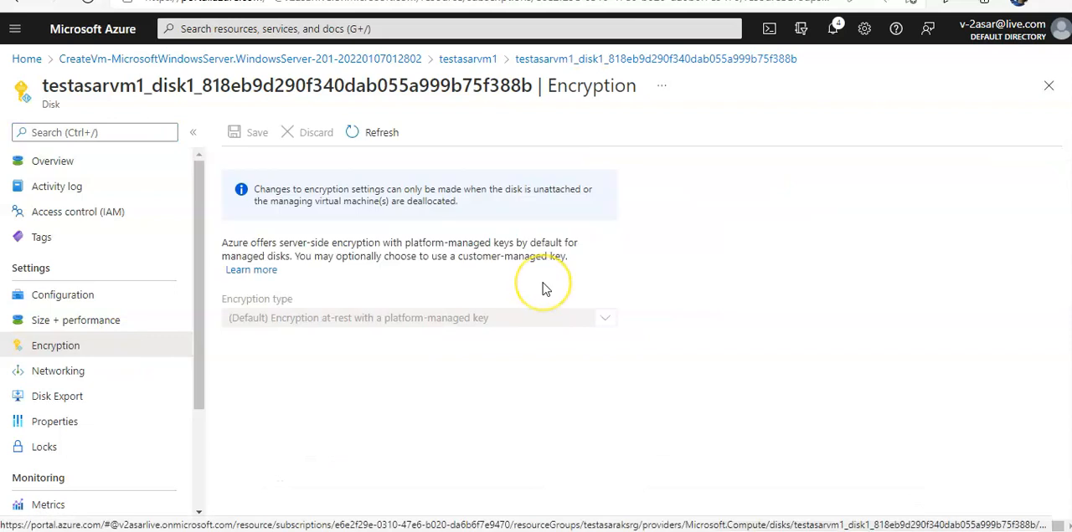
left_click(445, 321)
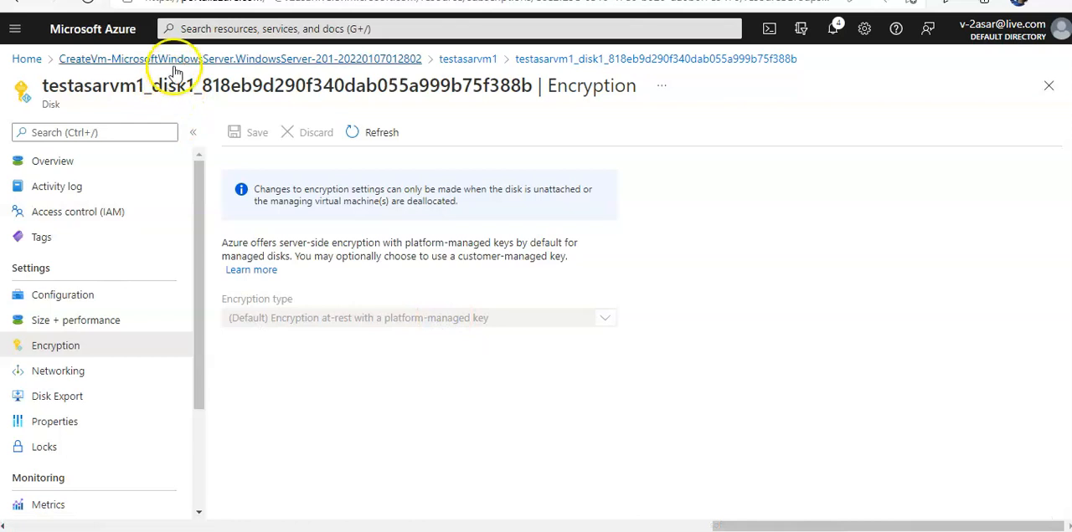
- Return to the testasarvm1 overview and stop the virtual machine without reserving its public IP address
left_click(484, 62)
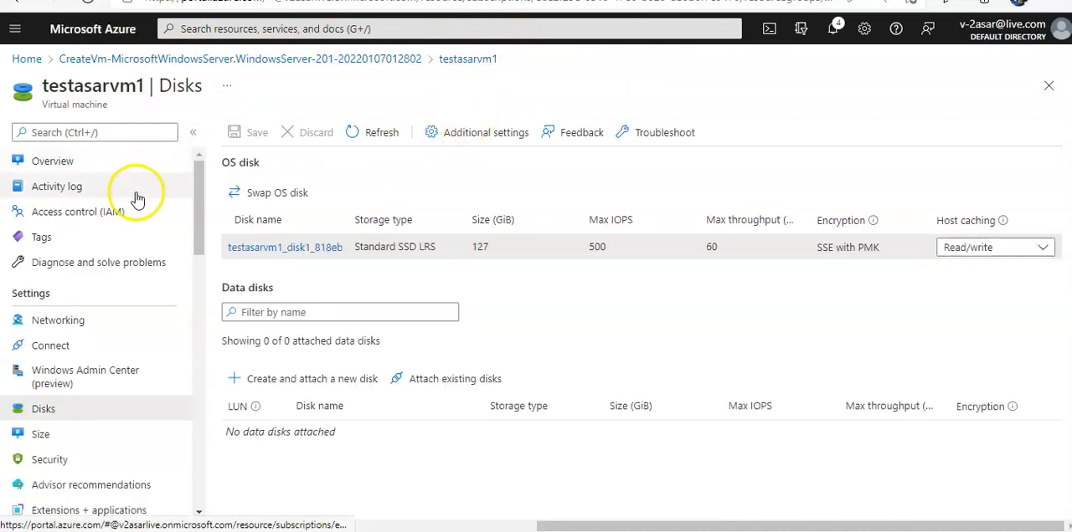
left_click(77, 163)
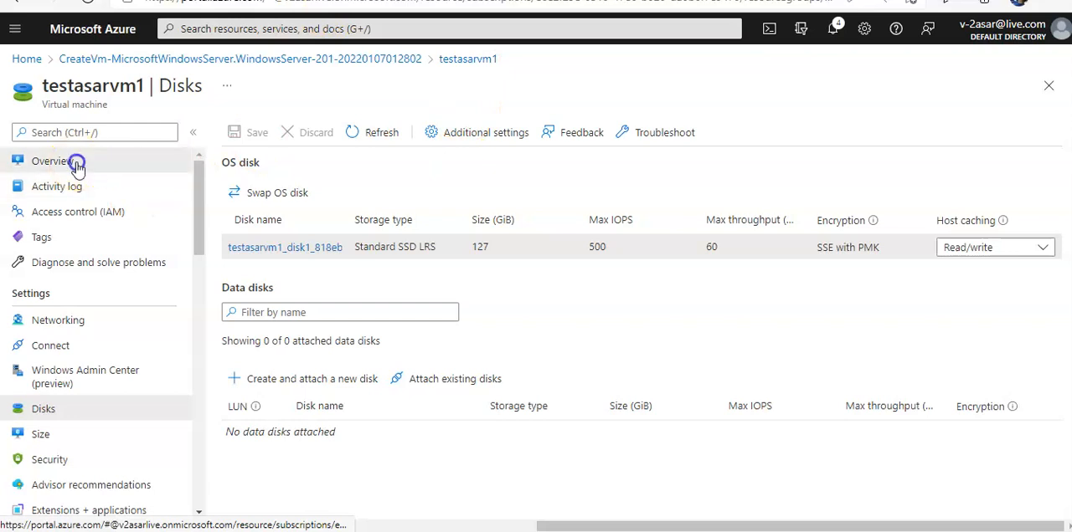
left_click(439, 134)
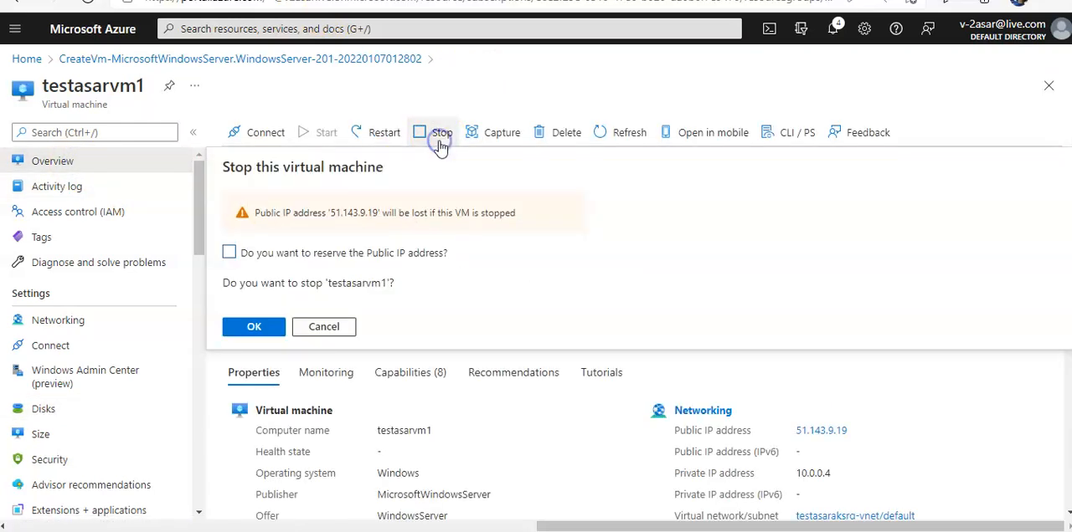
left_click(257, 327)
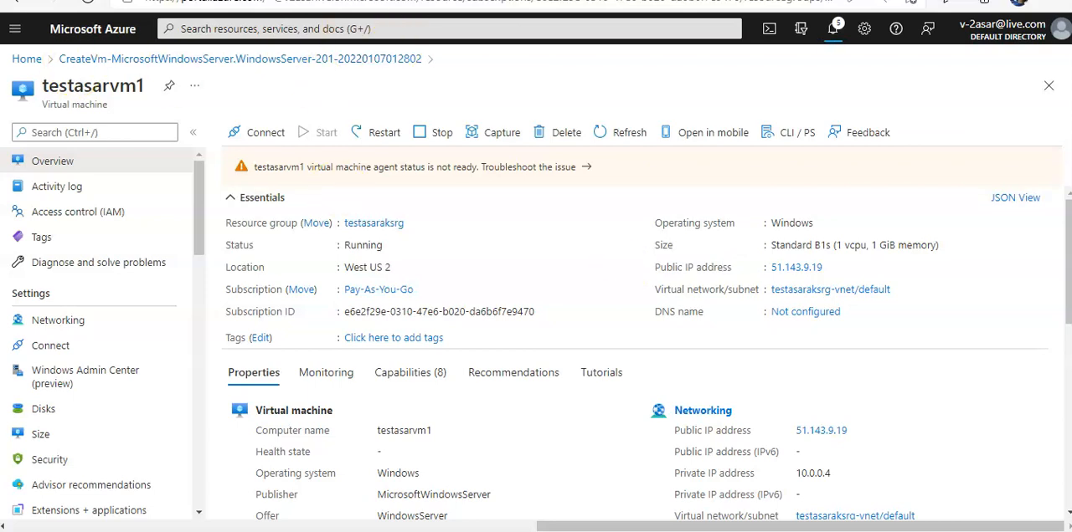
- Set the encryption type of testasarvm1's OS disk to double encryption with platform-managed and customer-managed keys
left_click(58, 411)
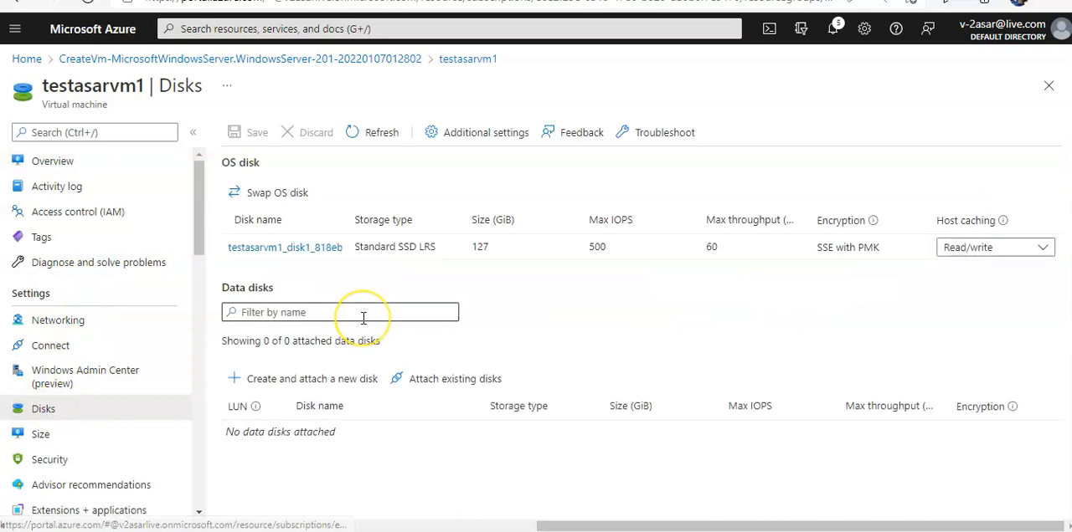
left_click(280, 250)
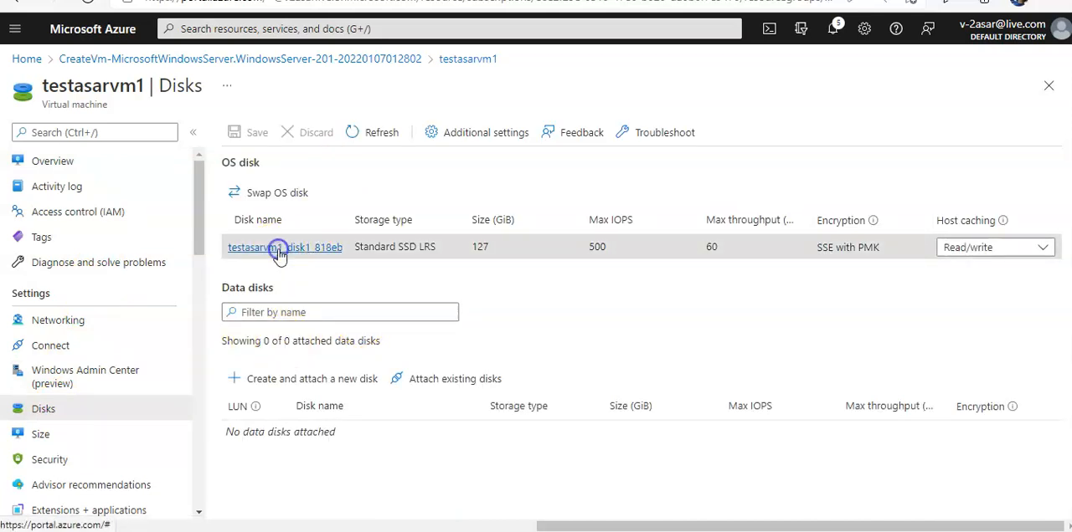
left_click(126, 345)
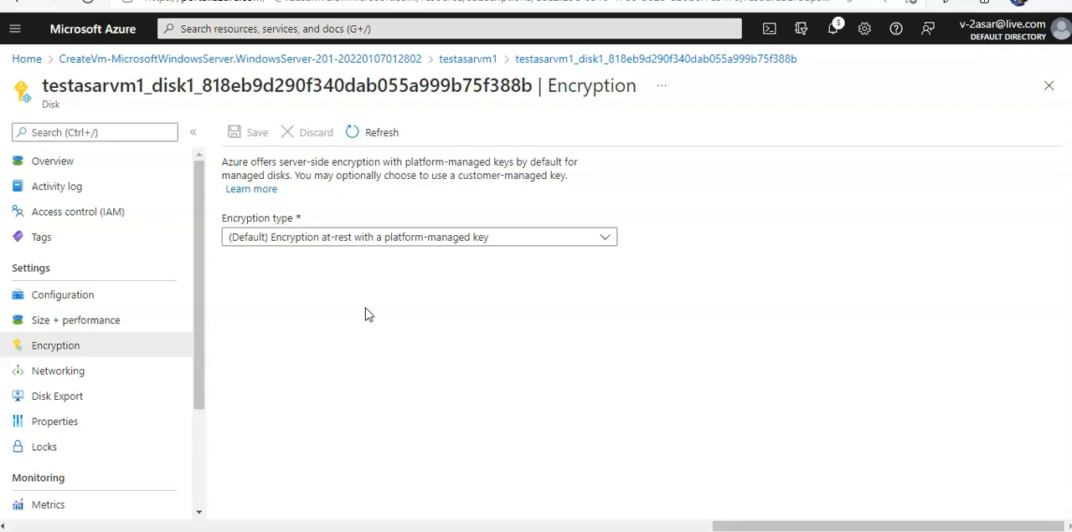
left_click(317, 241)
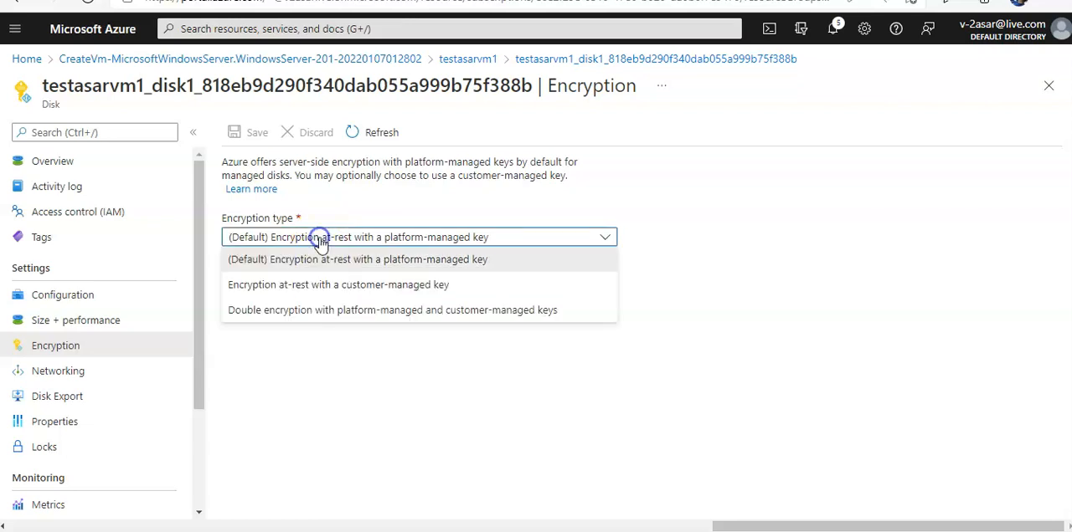
left_click(312, 310)
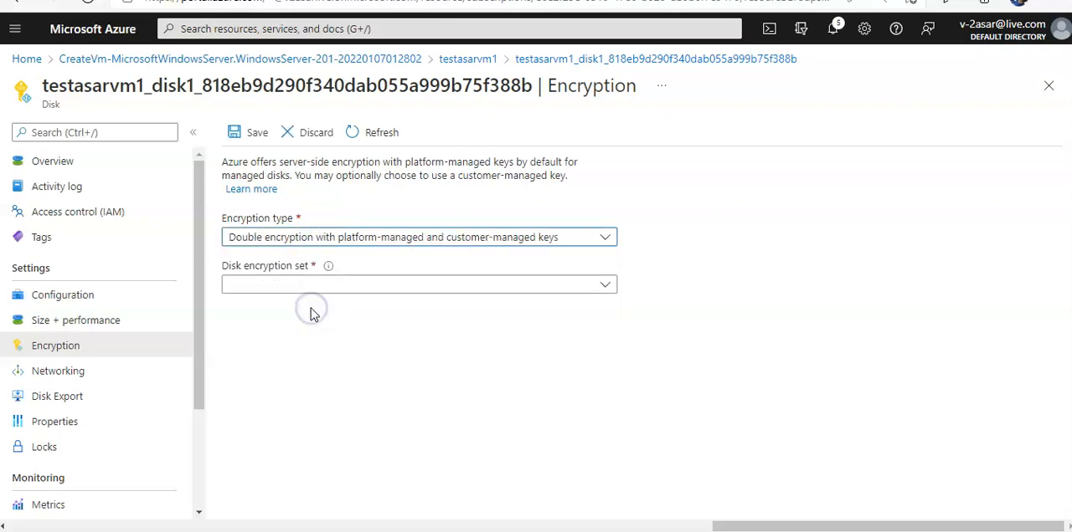
- Assign the disk encryption set testasardes to the OS disk and save the encryption settings
left_click(331, 287)
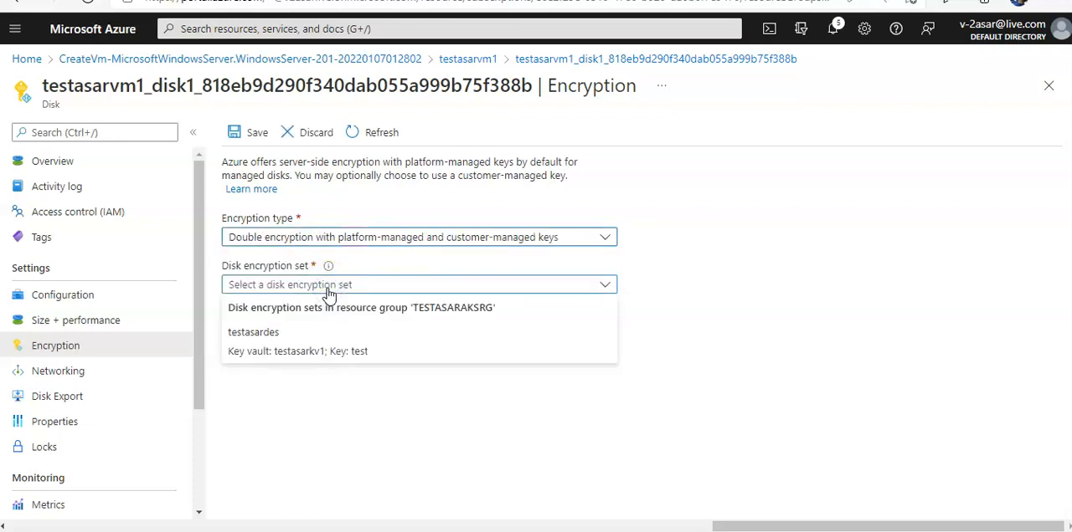
left_click(308, 358)
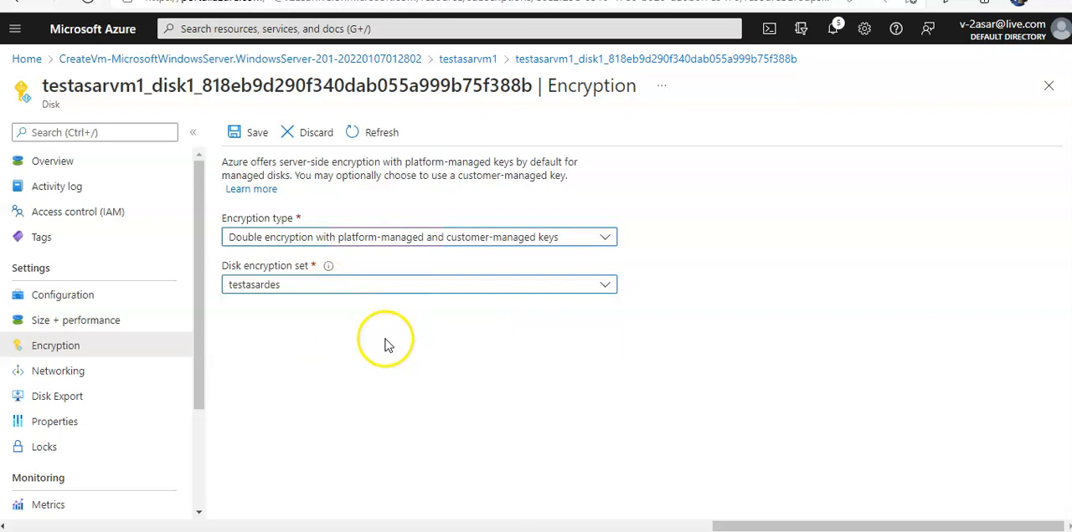
left_click(237, 133)
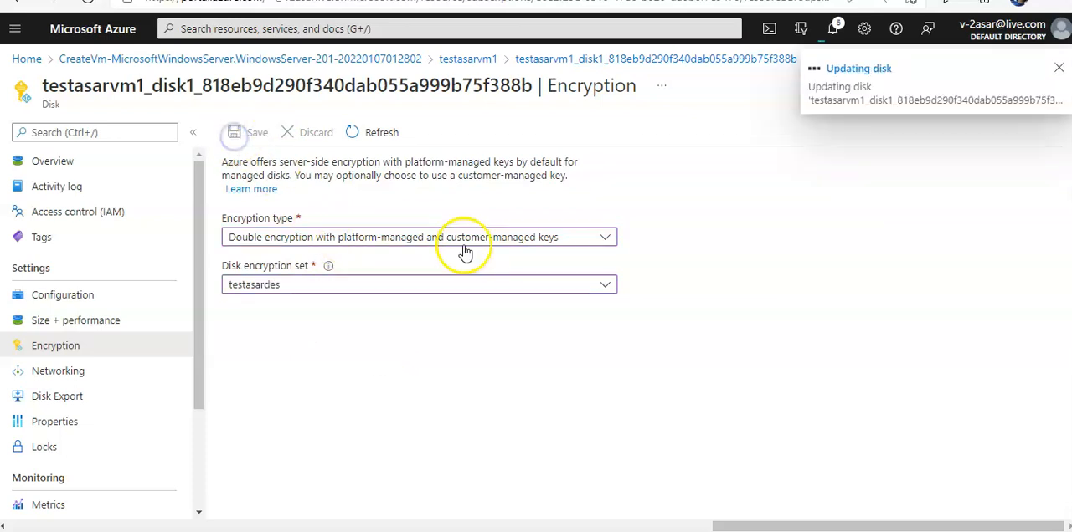